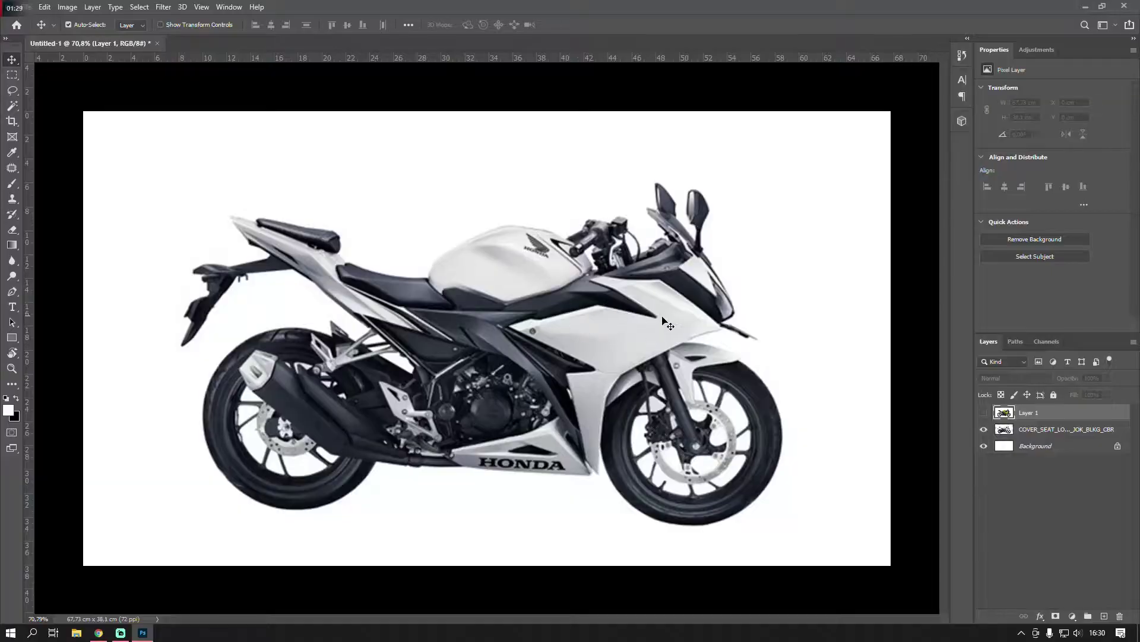
Step: Select the motorcycle photo layer, zoom in on the front fairing, and switch to the Pen tool
click(663, 318)
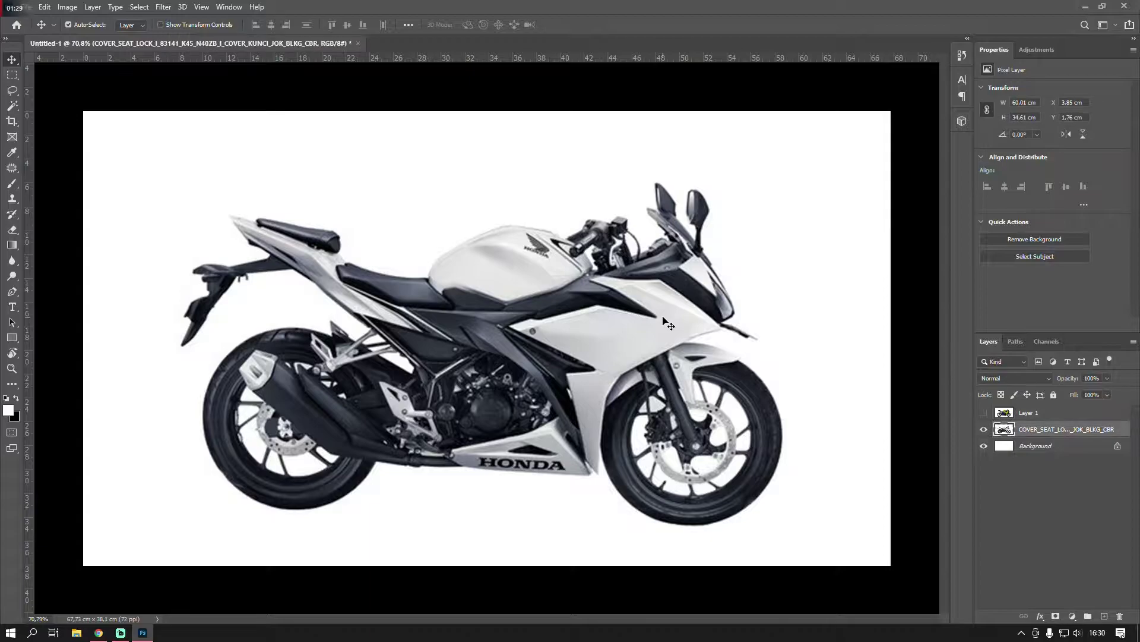
scroll(631, 315, up, 3)
scroll(693, 320, up, 2)
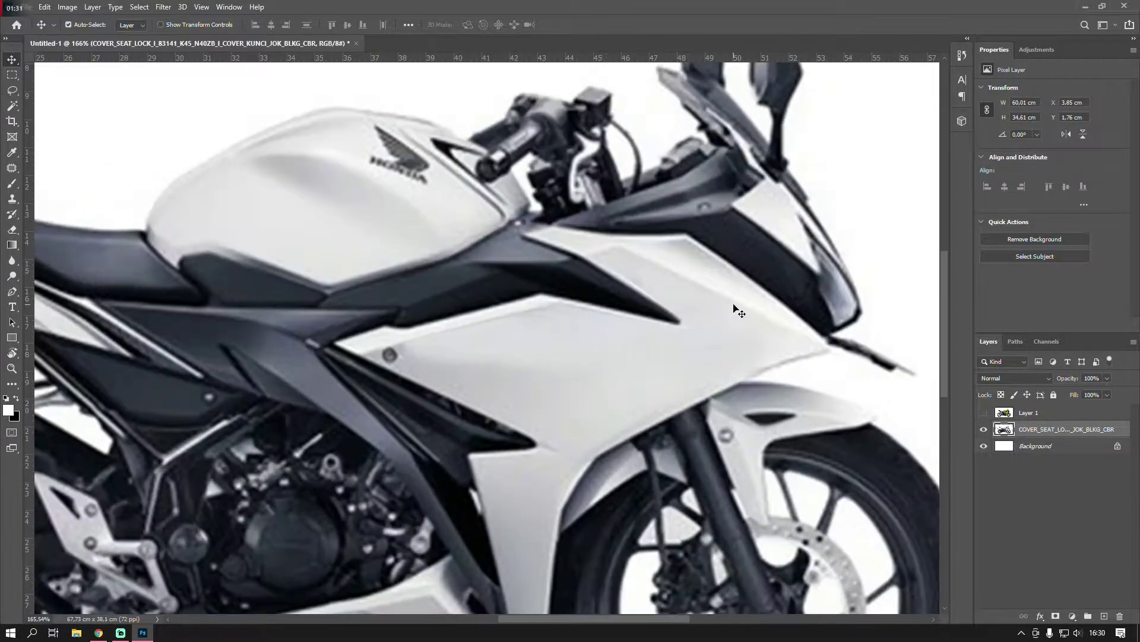
drag(766, 336, 705, 317)
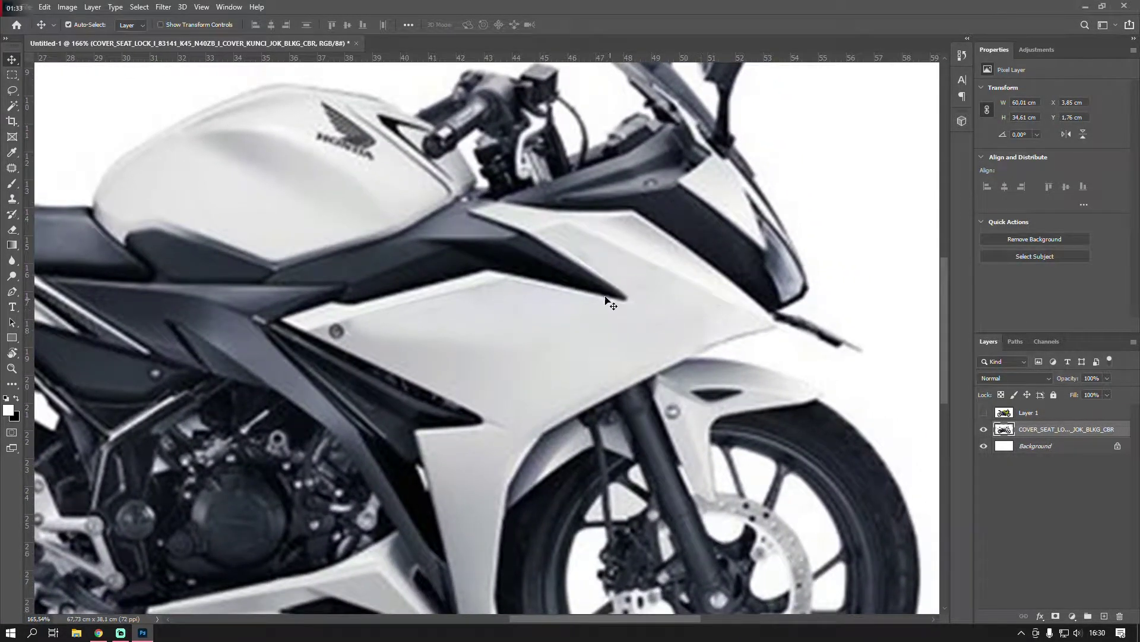
key(p)
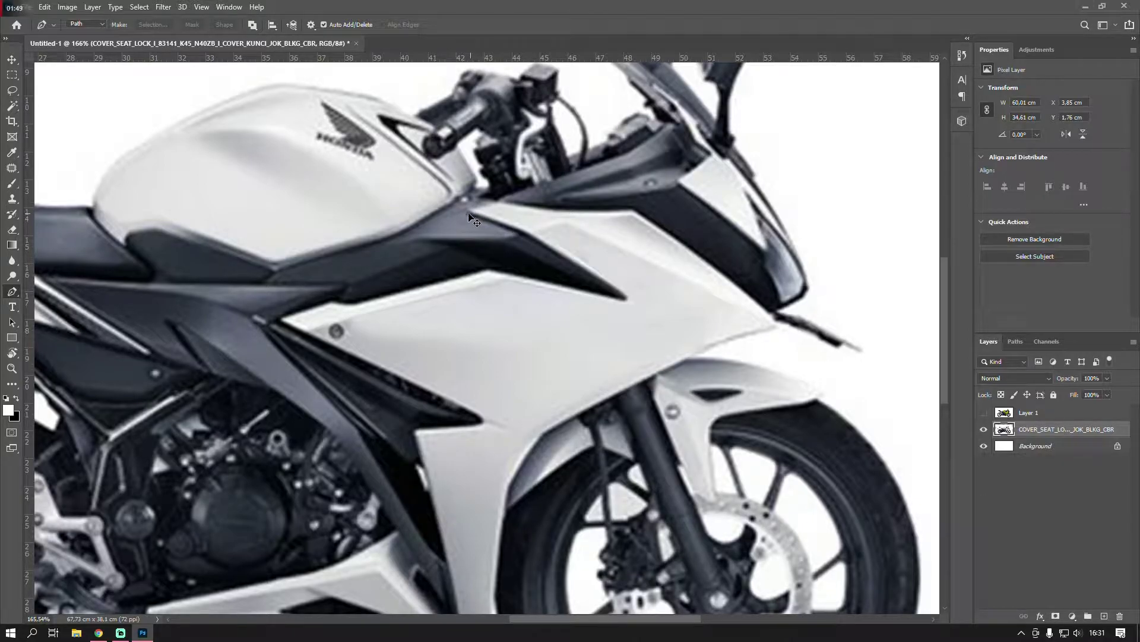
Step: Trace a path of anchor points, including a curved point, around the white front fairing panel
click(469, 218)
click(500, 208)
scroll(517, 211, up, 3)
click(751, 221)
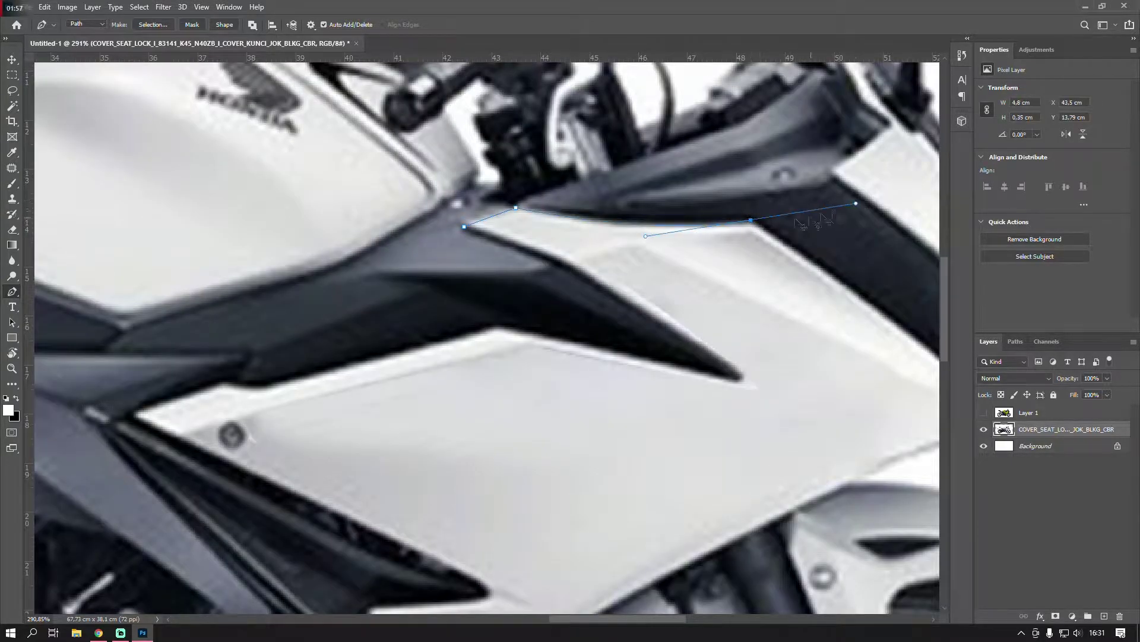
click(633, 289)
drag(463, 360, 414, 391)
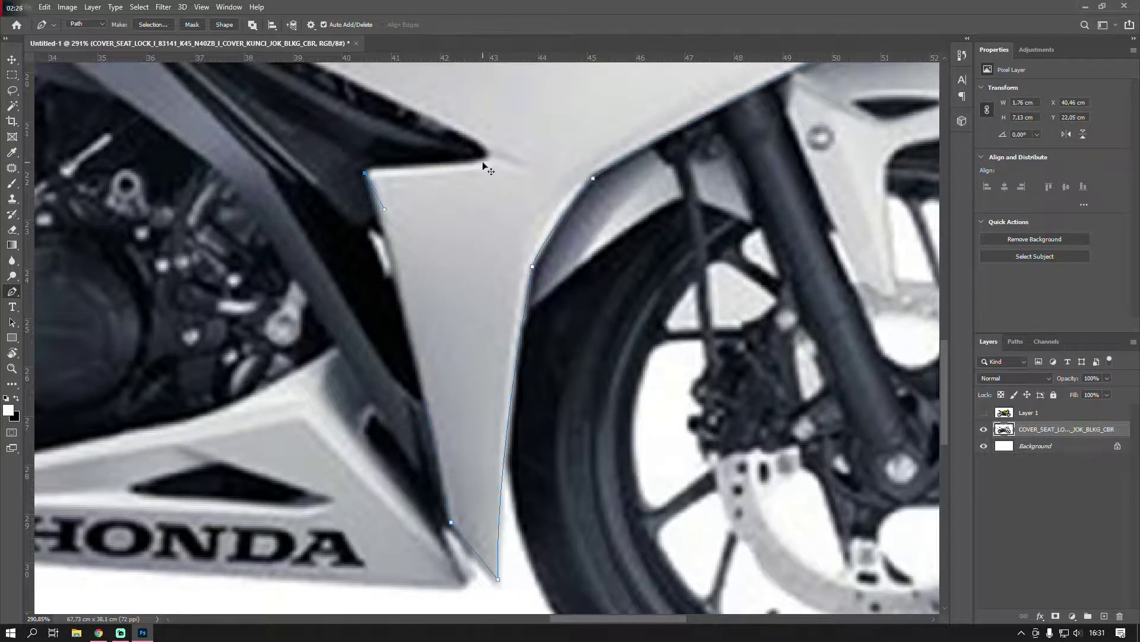
click(466, 165)
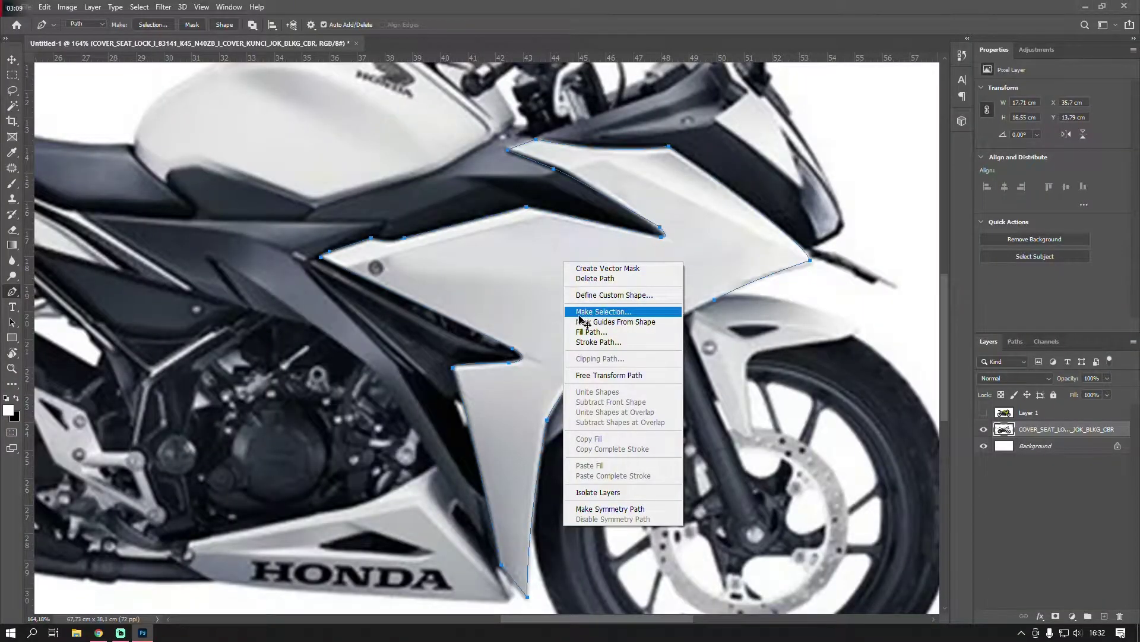
Step: Turn the fairing path into a 0-feather selection and copy it to a new Layer 2
click(591, 312)
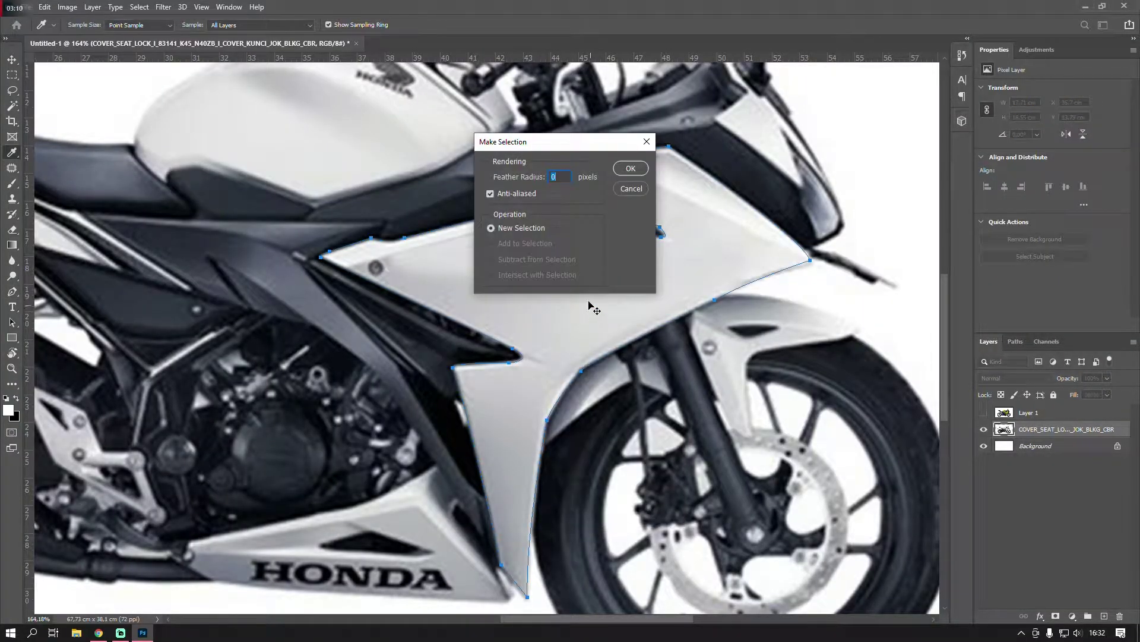
click(631, 169)
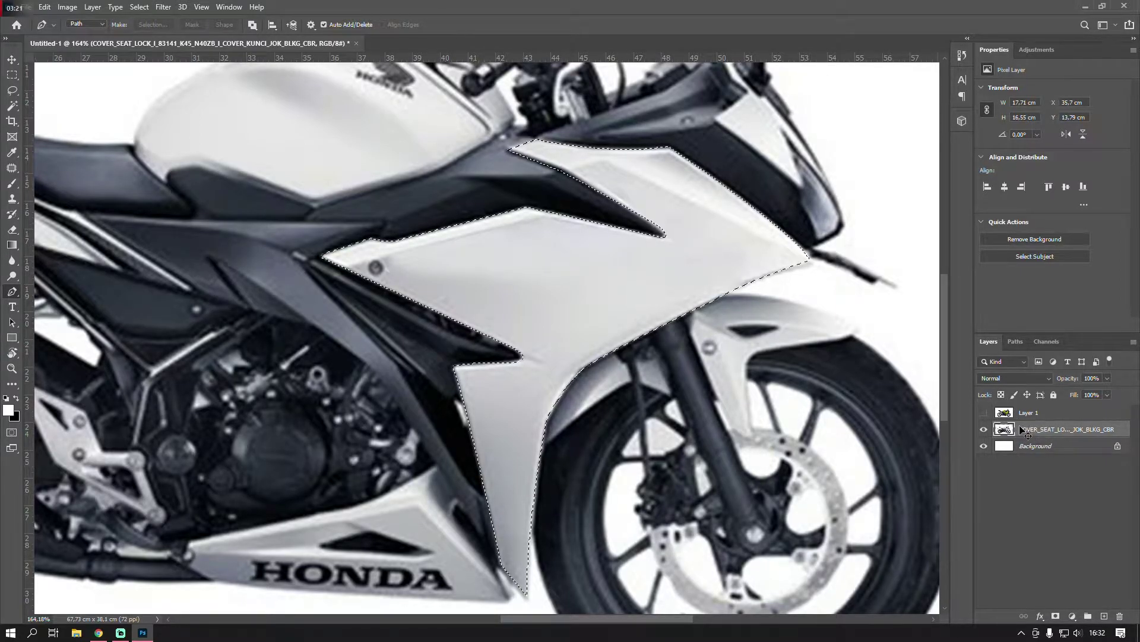
key(ctrl+j)
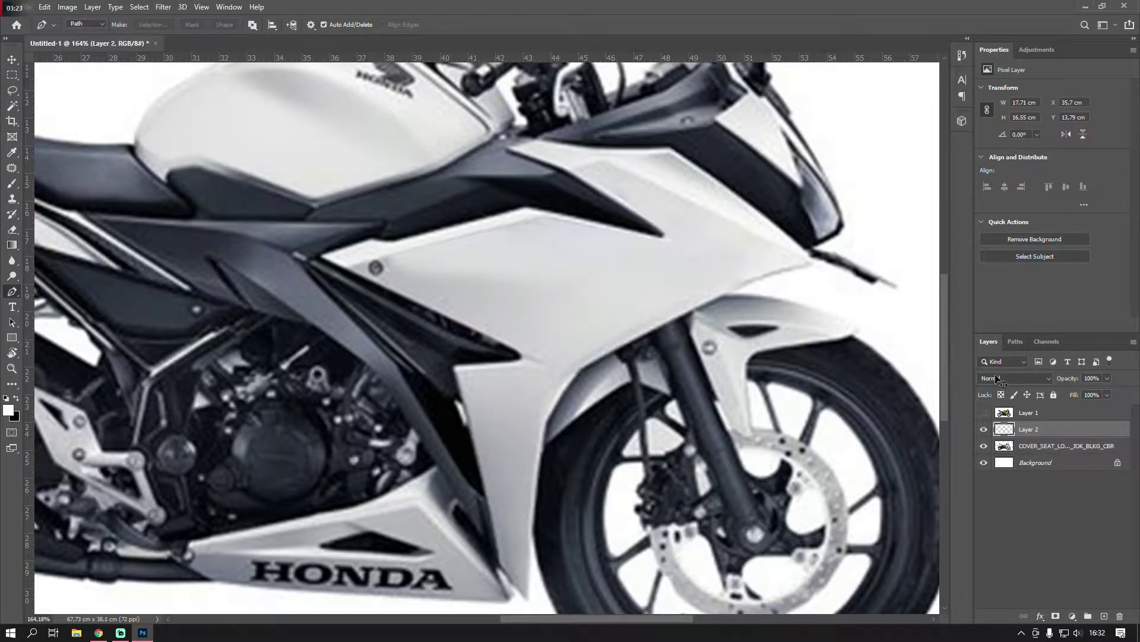
click(983, 446)
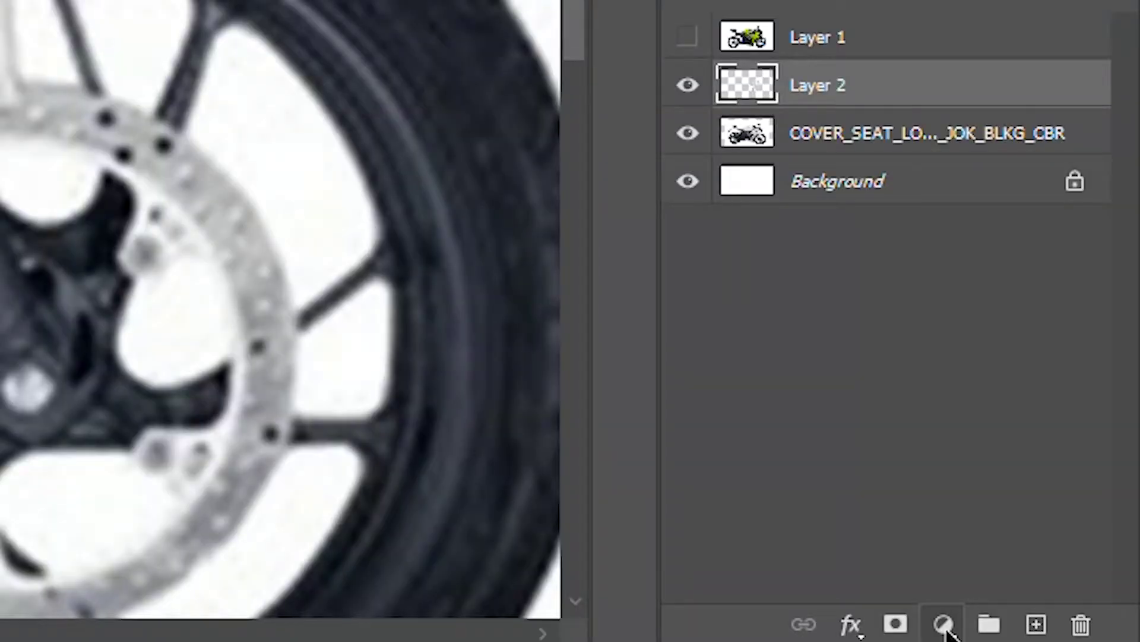
Step: Add a red Solid Color fill layer, Color Fill 1, above Layer 2
click(945, 623)
click(946, 627)
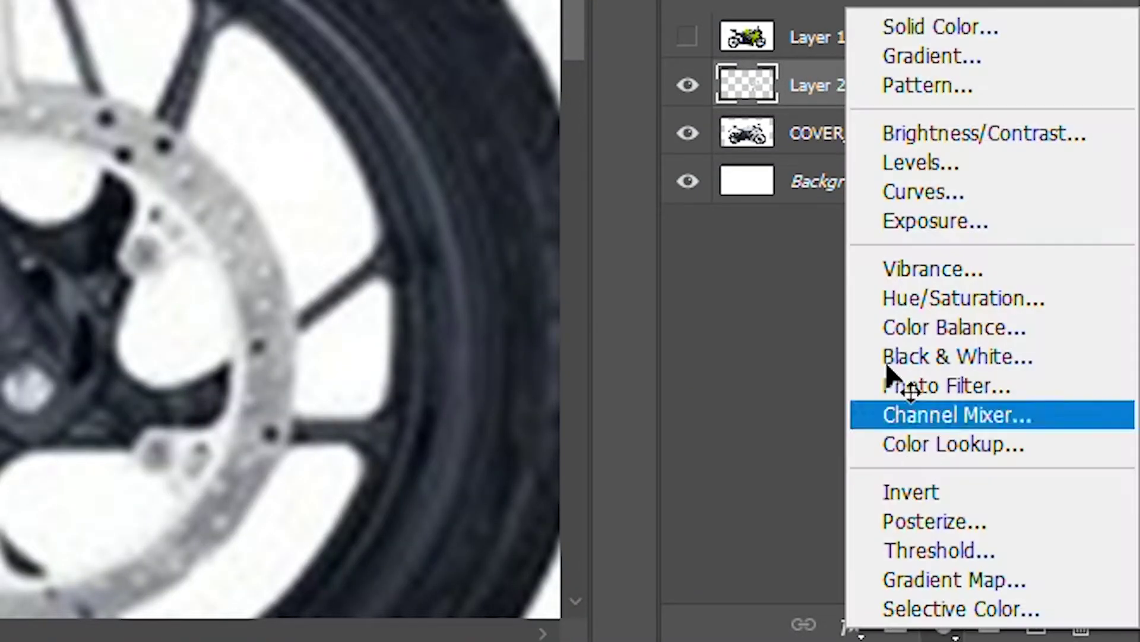
click(920, 27)
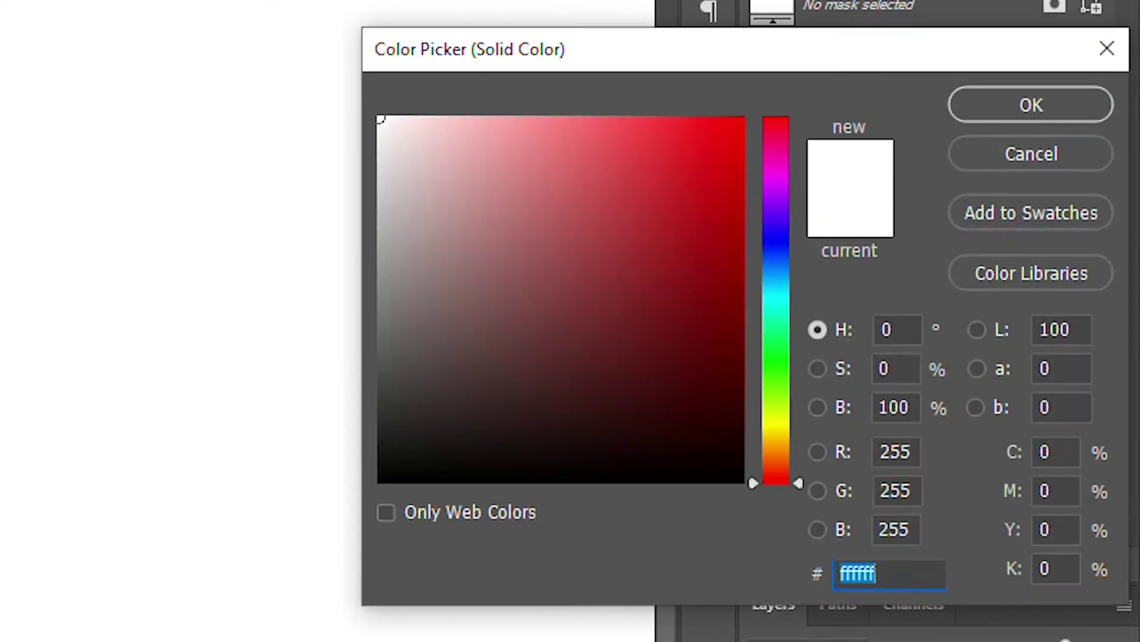
drag(523, 321, 711, 187)
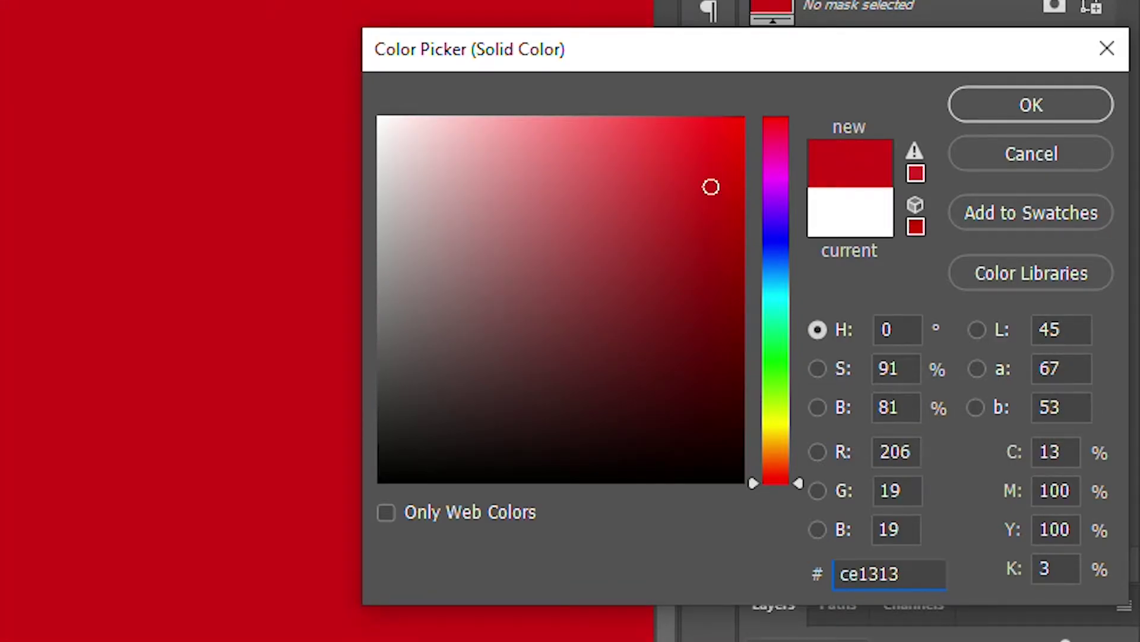
click(1017, 113)
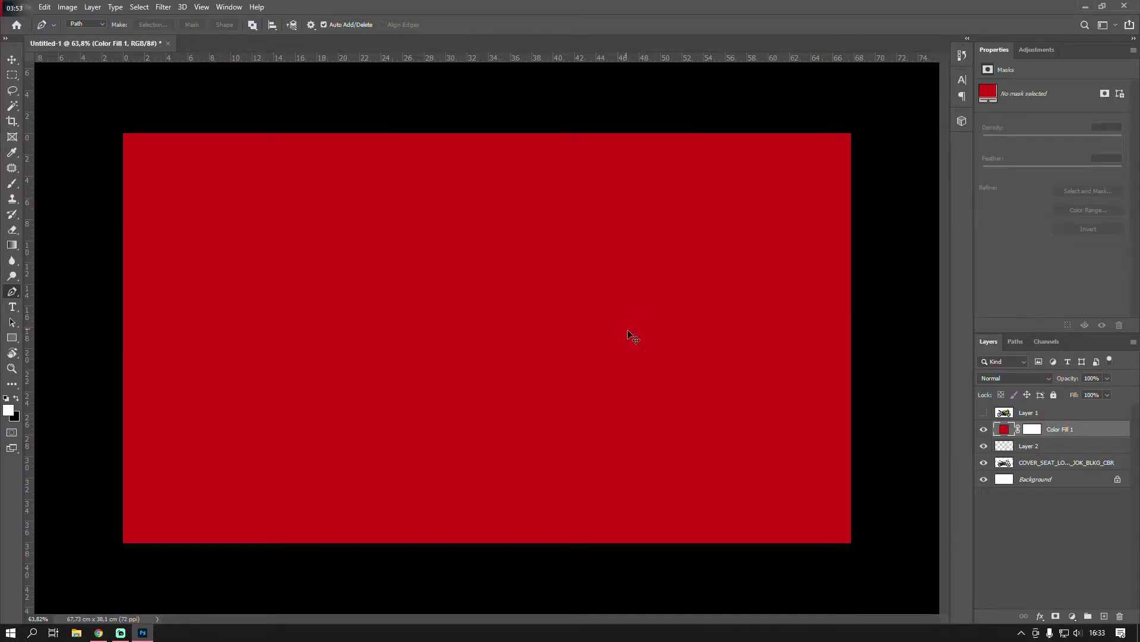
Step: Clip Color Fill 1 to Layer 2 so only the front fairing shows red
key(v)
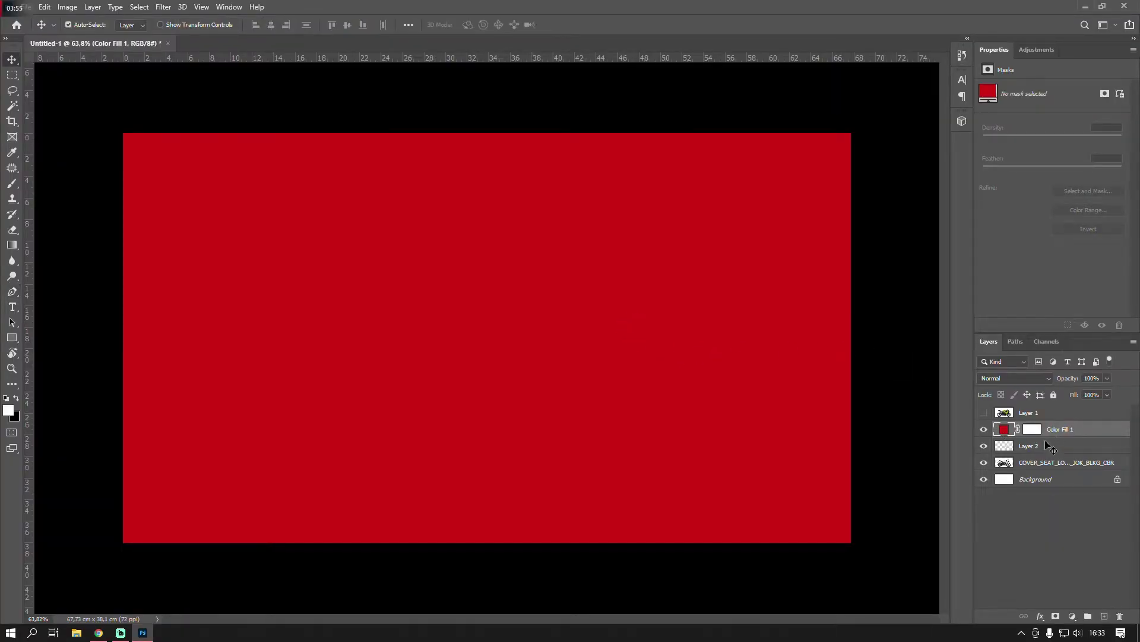
scroll(851, 432, up, 2)
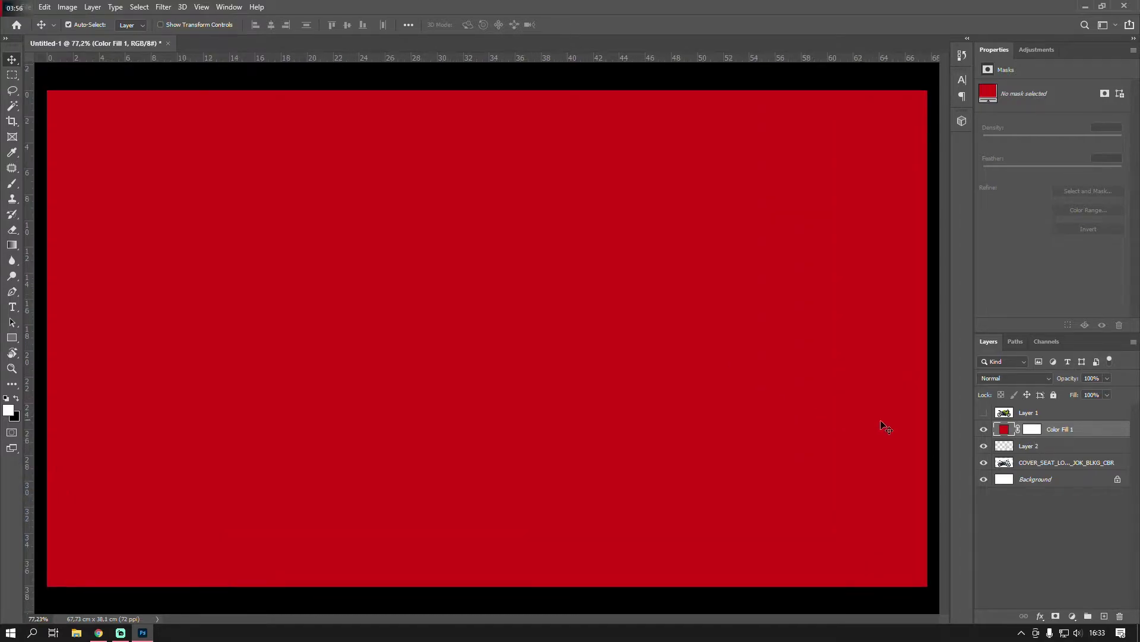
click(1014, 447)
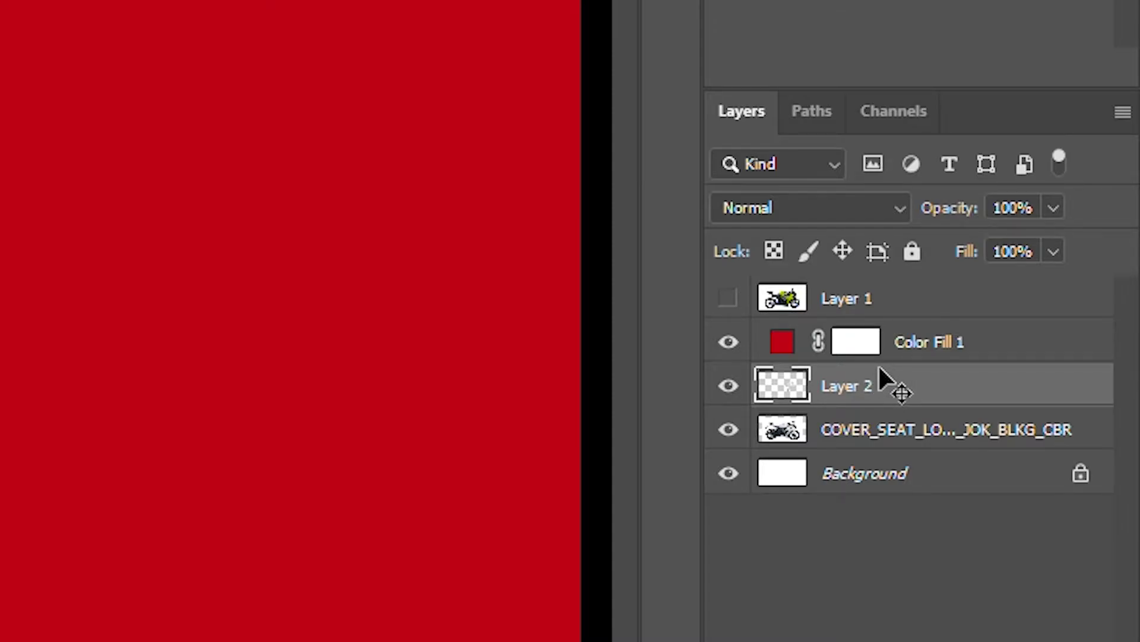
alt+click(881, 365)
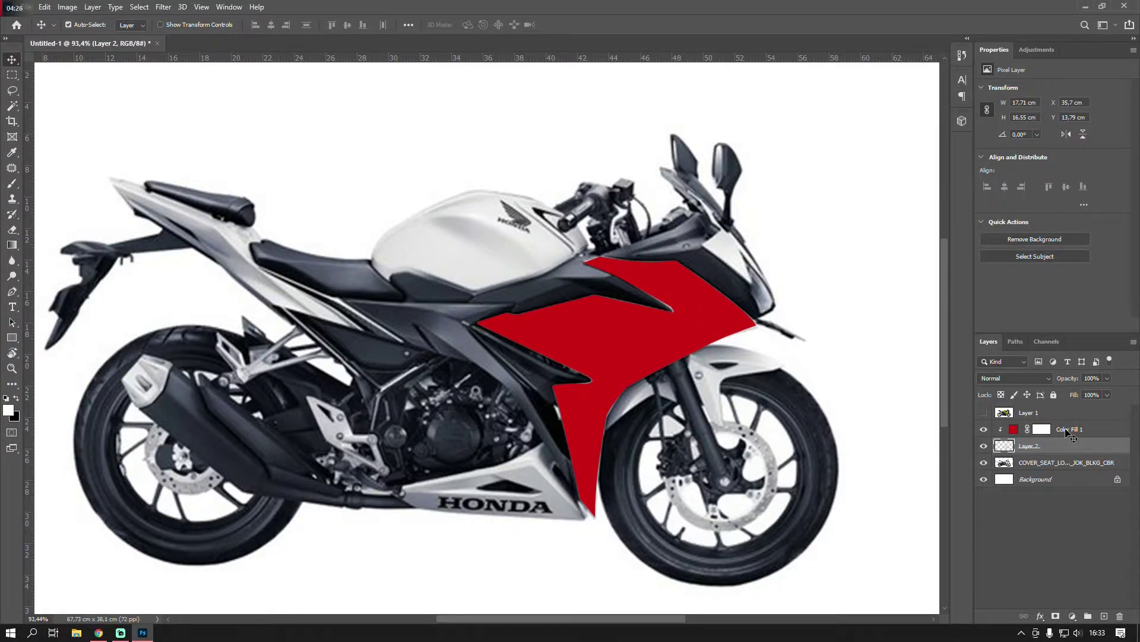
click(1068, 432)
Step: Set Color Fill 1's blend mode to Linear Burn and open its Color Picker
click(1039, 379)
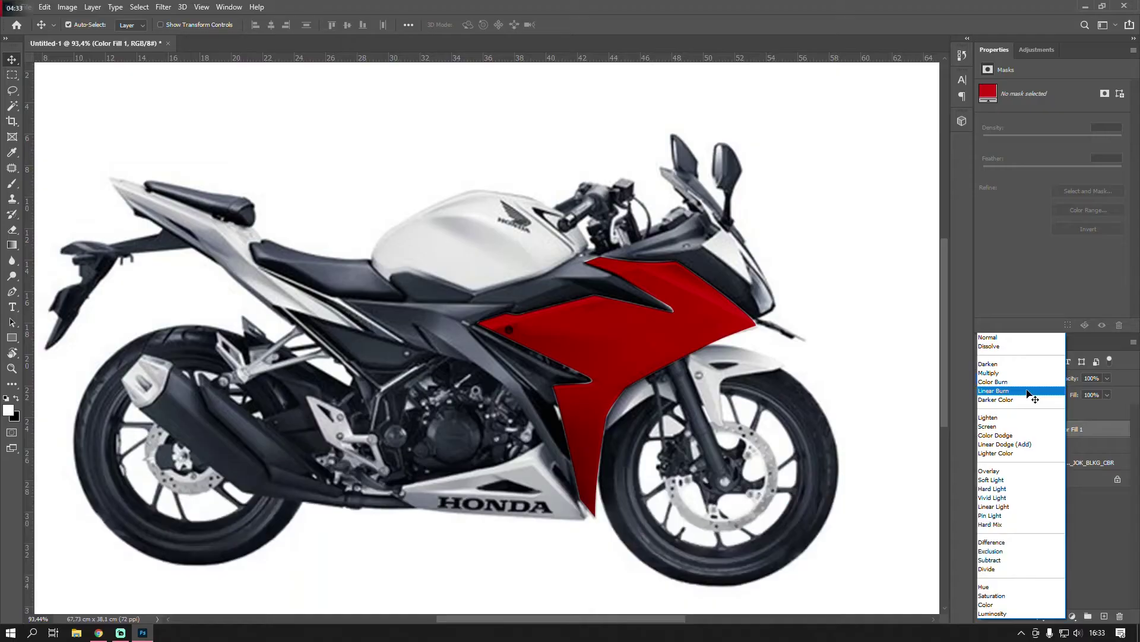
click(1028, 395)
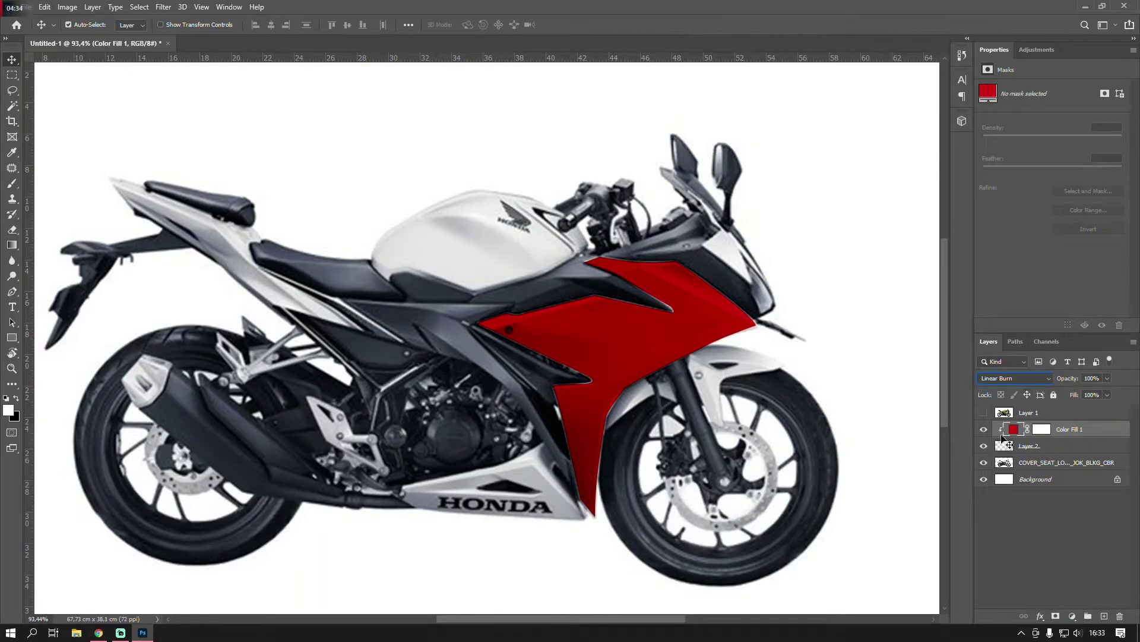
double_click(1015, 433)
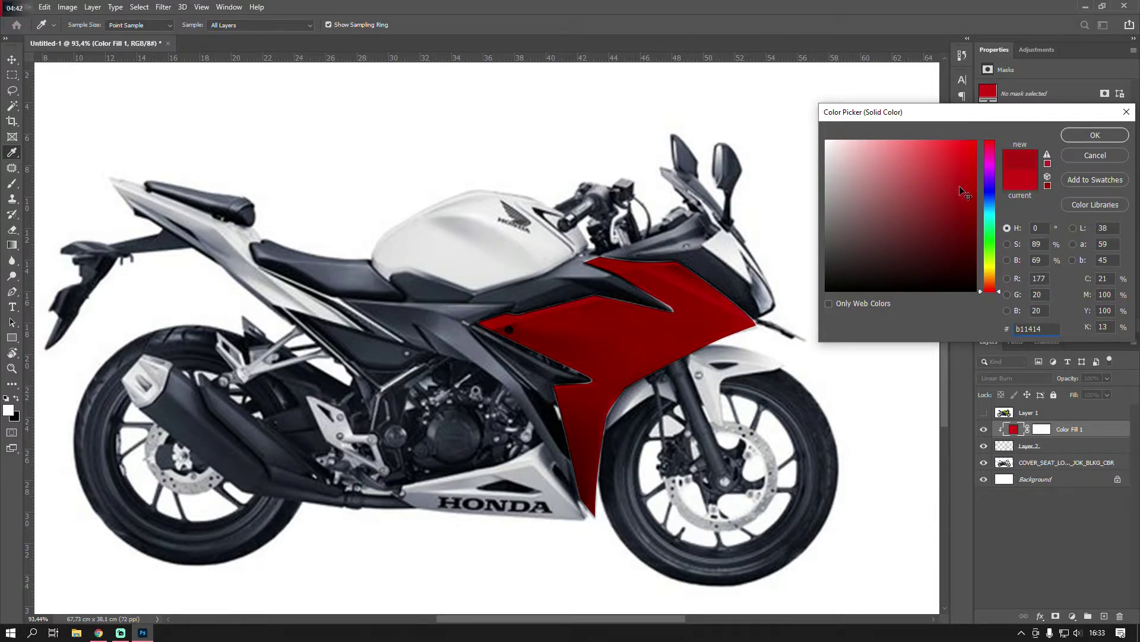
Step: Change Color Fill 1's hue from red to blue, then reselect the motorcycle photo layer
mouse_move(990, 243)
mouse_down()
mouse_move(1000, 288)
mouse_move(1001, 203)
mouse_up()
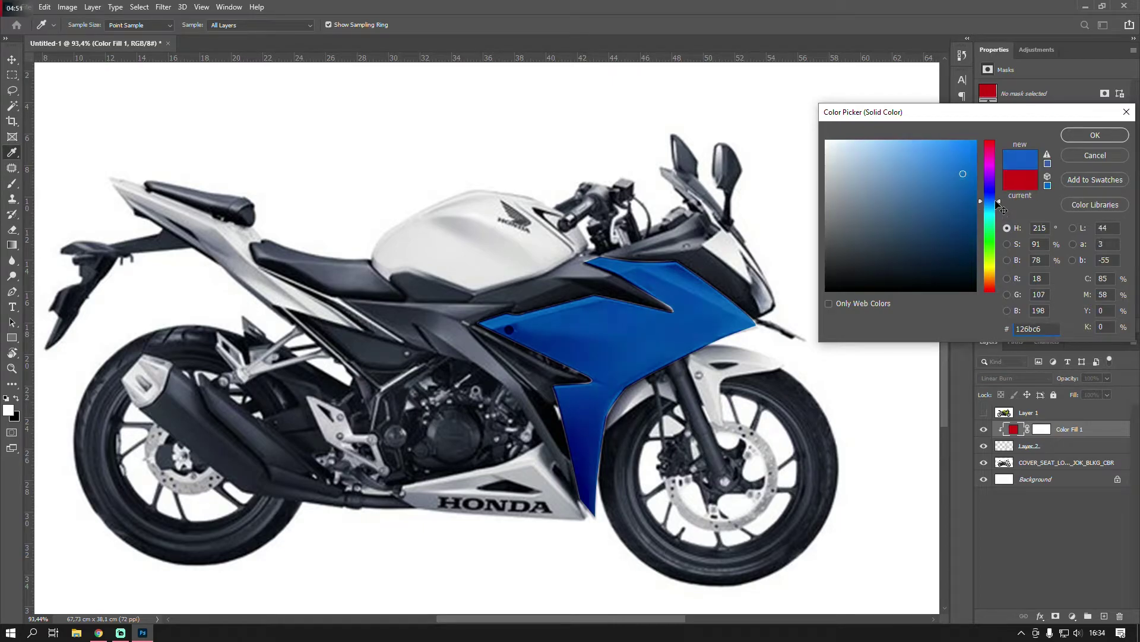
click(1095, 135)
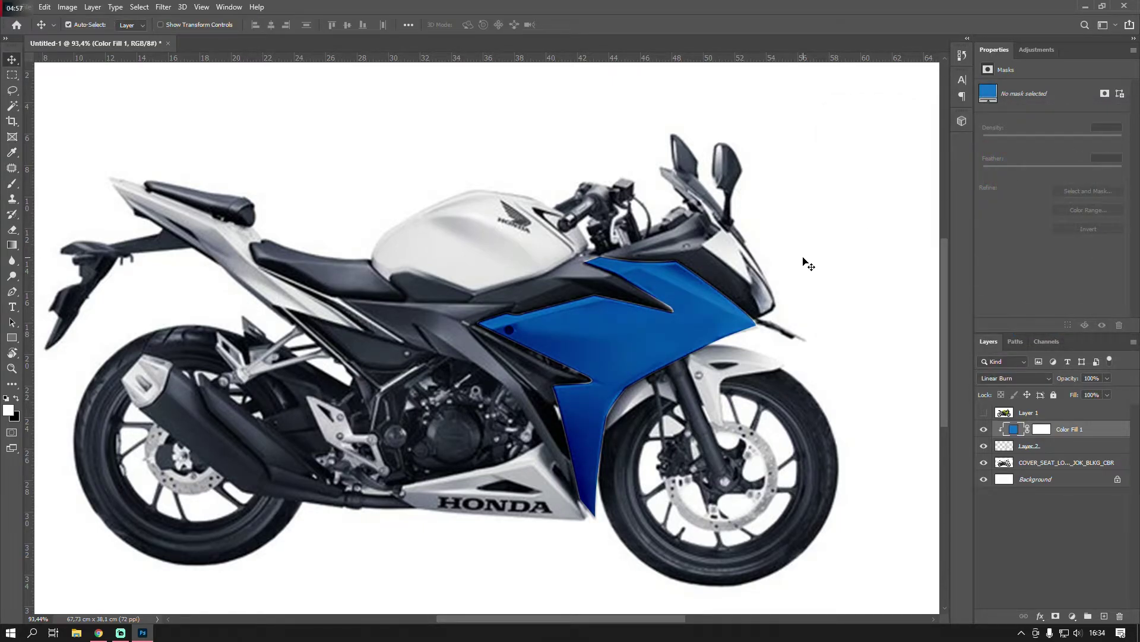
click(809, 263)
scroll(756, 311, down, 2)
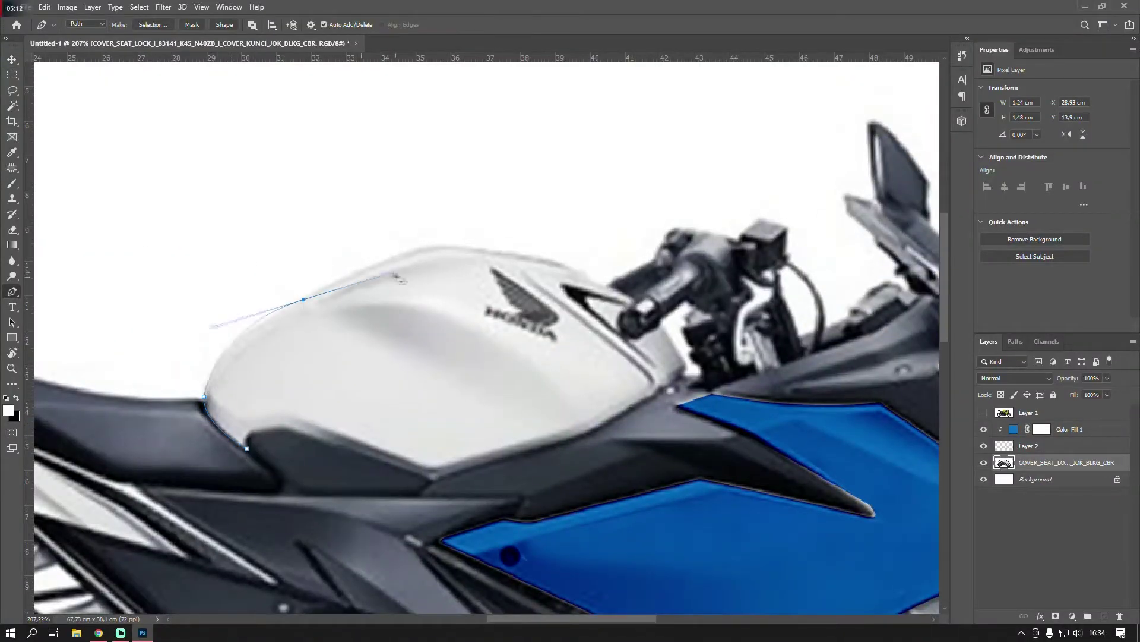
Step: Start a Pen path outlining the fuel tank
drag(442, 247, 493, 250)
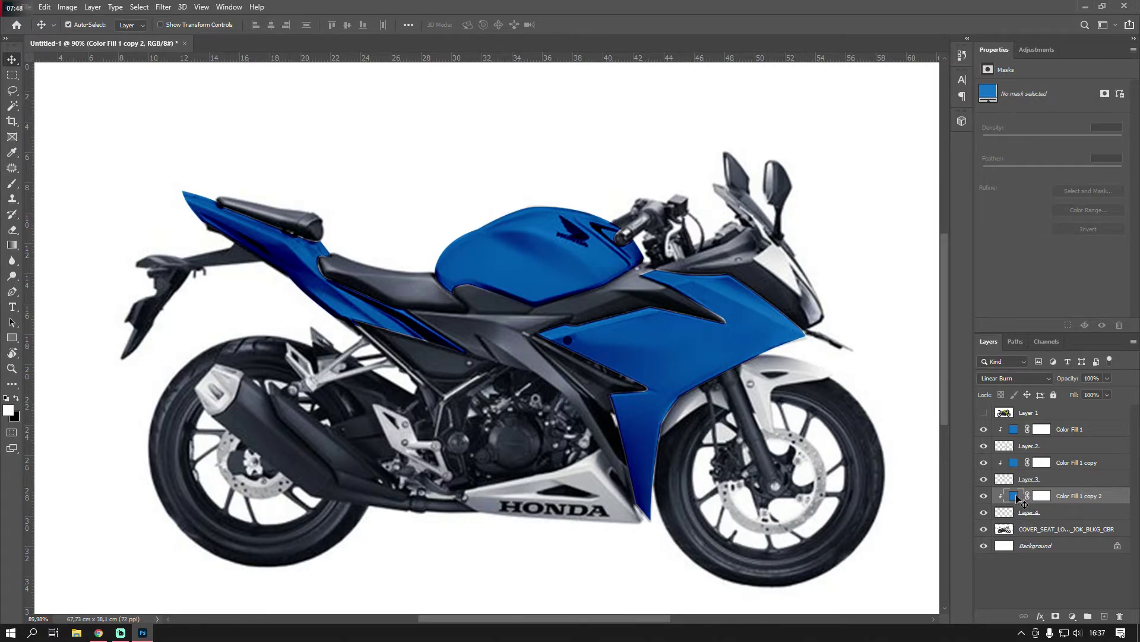
Step: Recolor Color Fill 1 copy 2 to greyish blue, then preview Color Fill 1 hues and cancel
double_click(1017, 498)
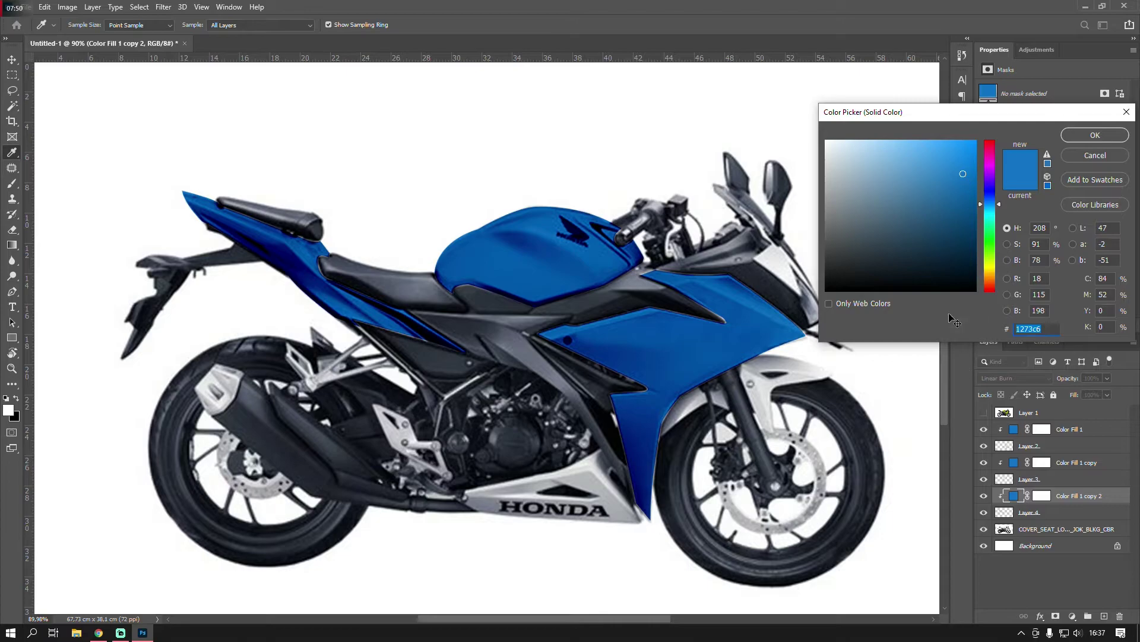
mouse_move(953, 177)
mouse_down()
mouse_move(854, 220)
mouse_move(831, 262)
mouse_move(834, 209)
mouse_move(825, 219)
mouse_up()
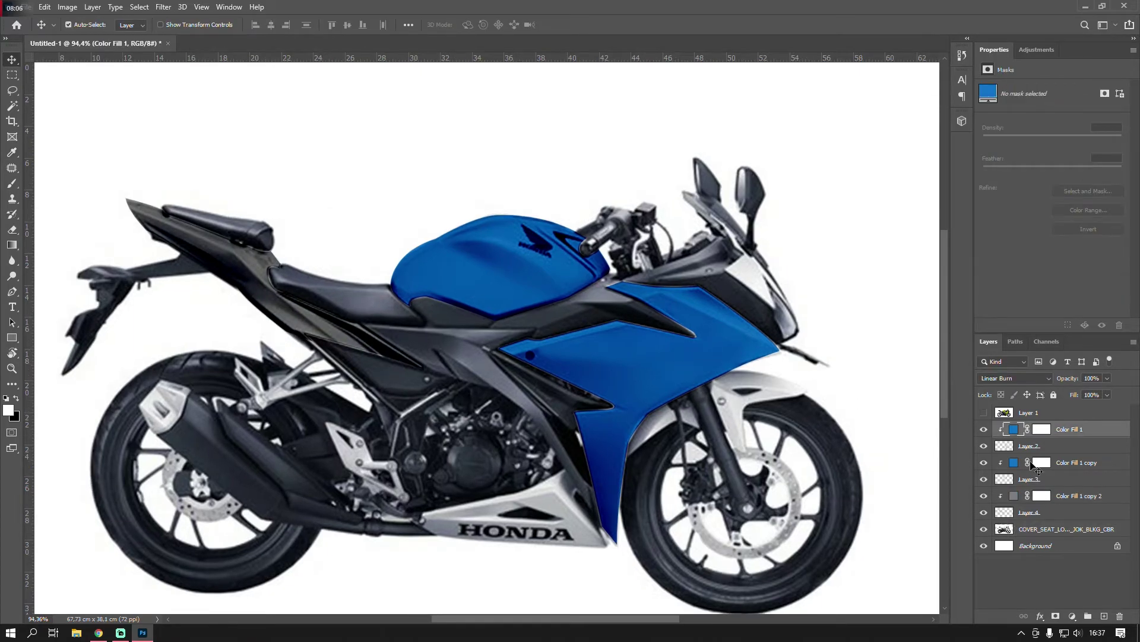
double_click(1014, 429)
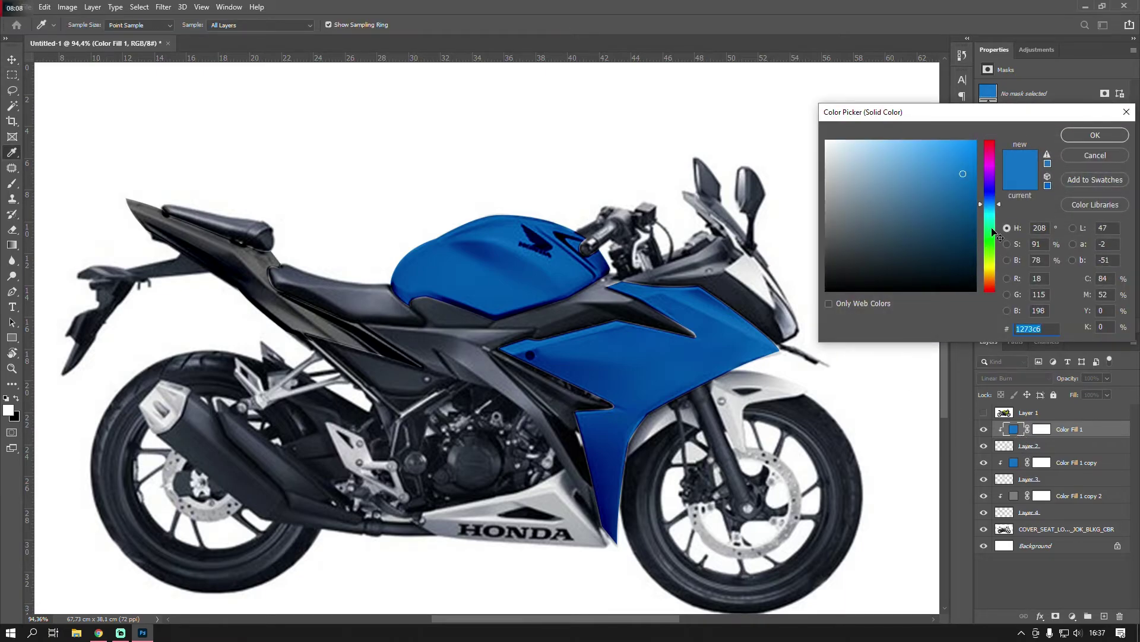
mouse_move(990, 273)
mouse_down()
mouse_move(990, 152)
mouse_move(990, 227)
mouse_up()
click(1084, 156)
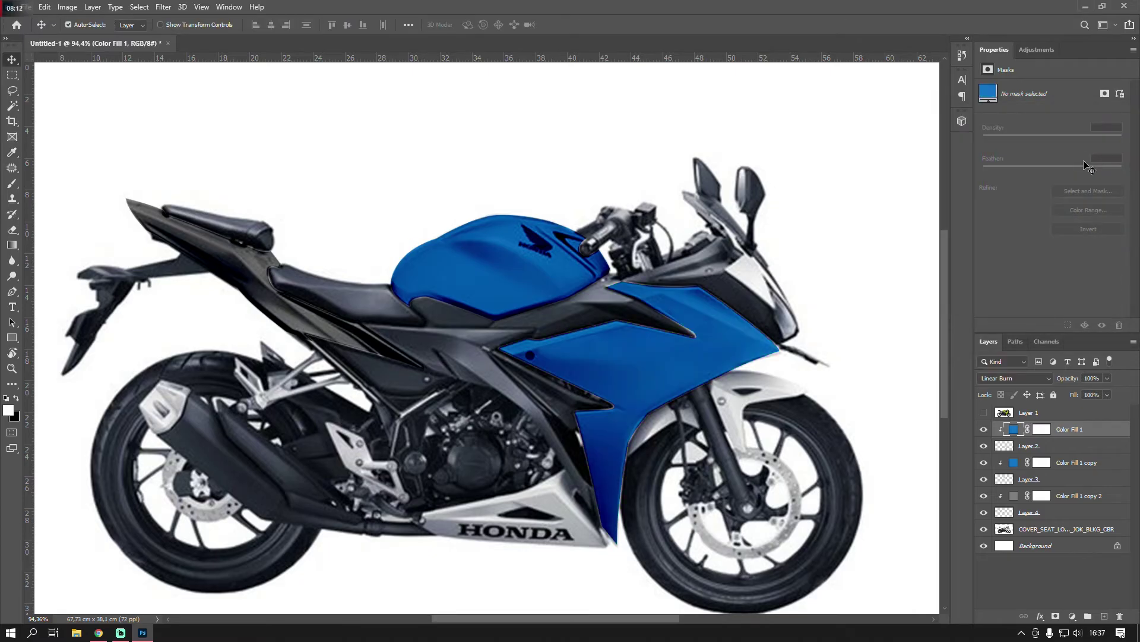